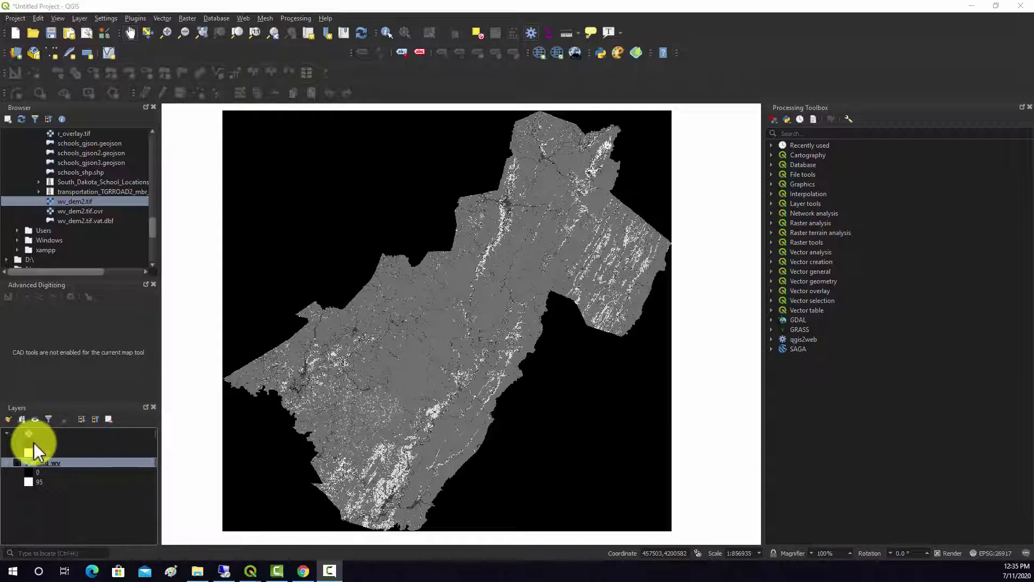
# Compare the two layers, then hide wv_dem2 and show only nlcd_wv with its black margins.
pyautogui.click(18, 434)
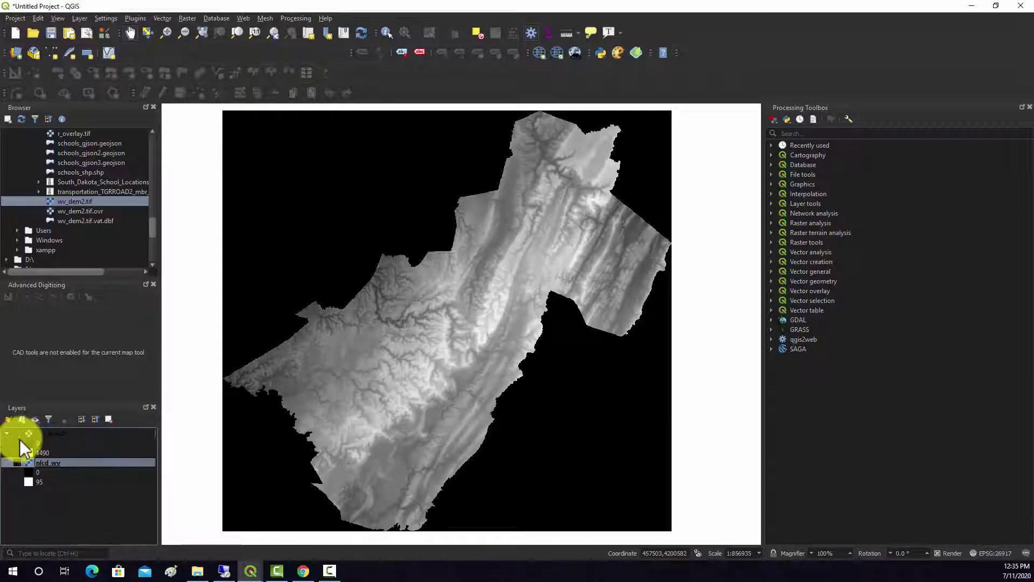
pyautogui.click(18, 463)
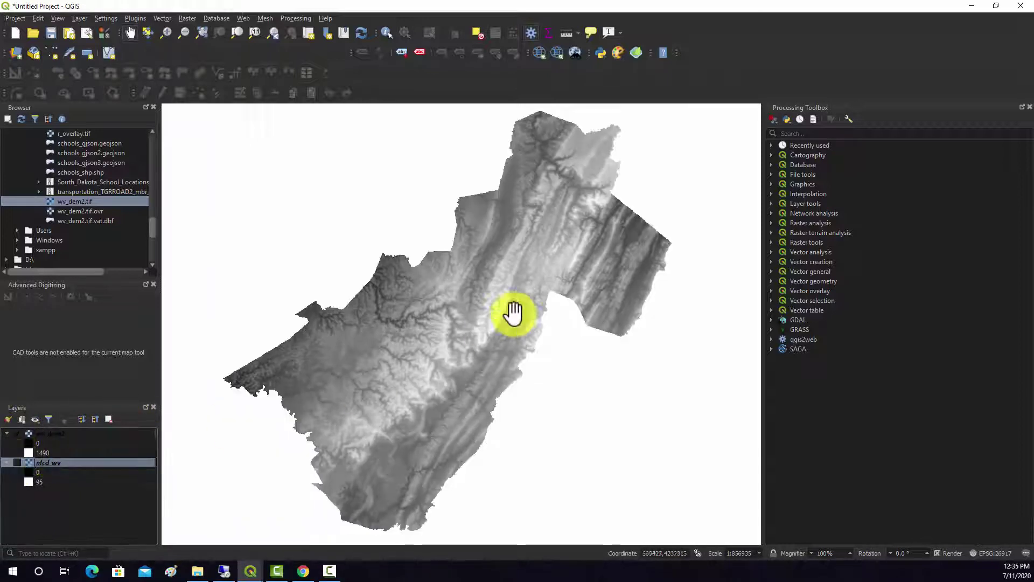
pyautogui.click(17, 434)
pyautogui.click(18, 462)
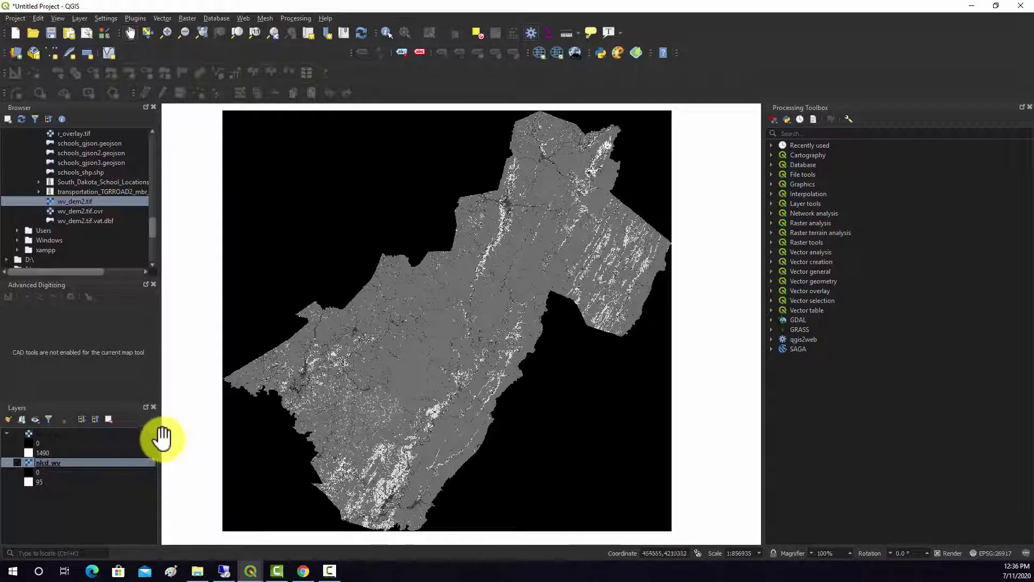
# Style nlcd_wv as Paletted/Unique values, classify into random colours per class, and apply.
pyautogui.rightClick(44, 464)
pyautogui.click(73, 452)
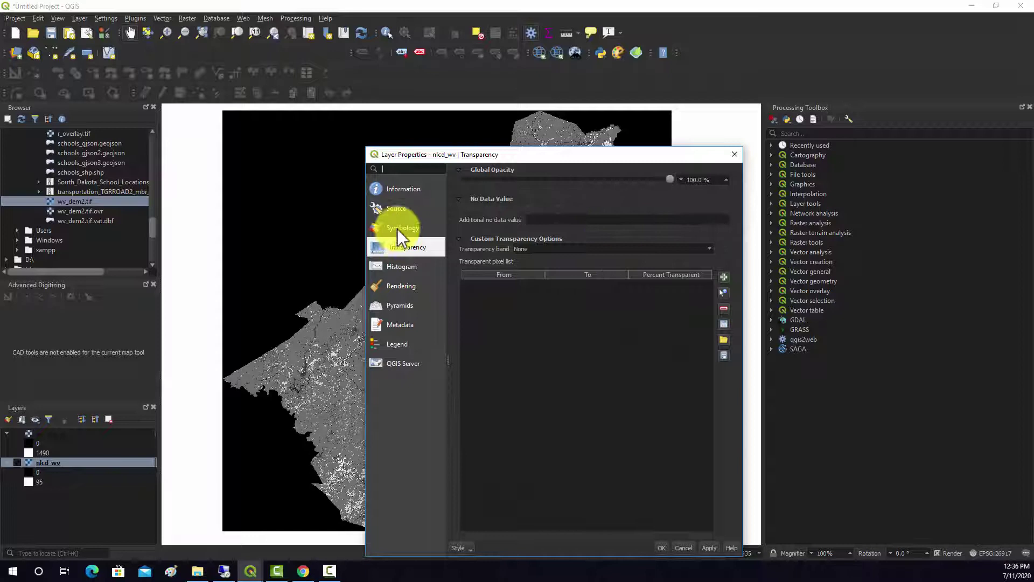
pyautogui.click(396, 228)
pyautogui.click(568, 185)
pyautogui.click(539, 178)
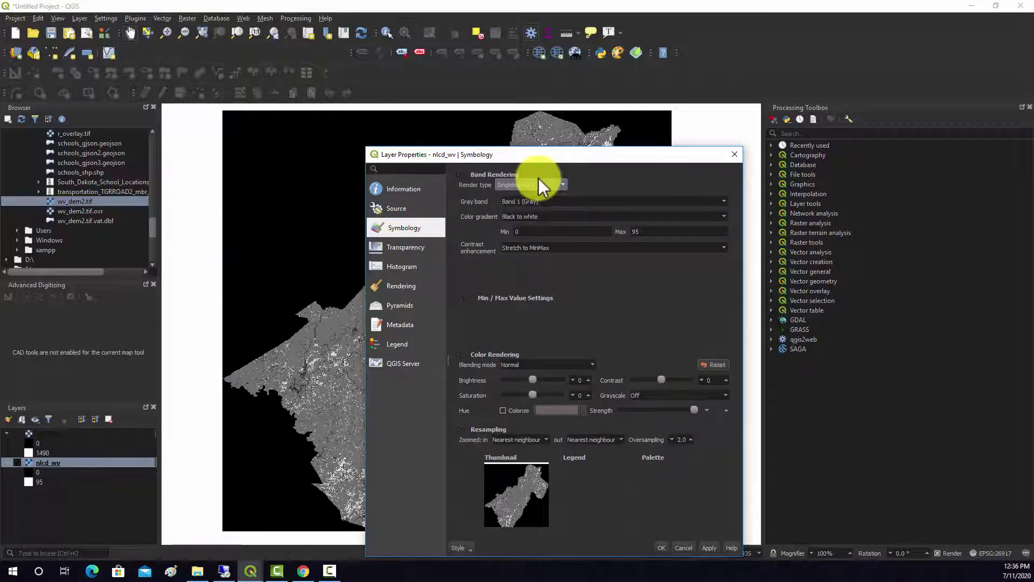
pyautogui.click(509, 388)
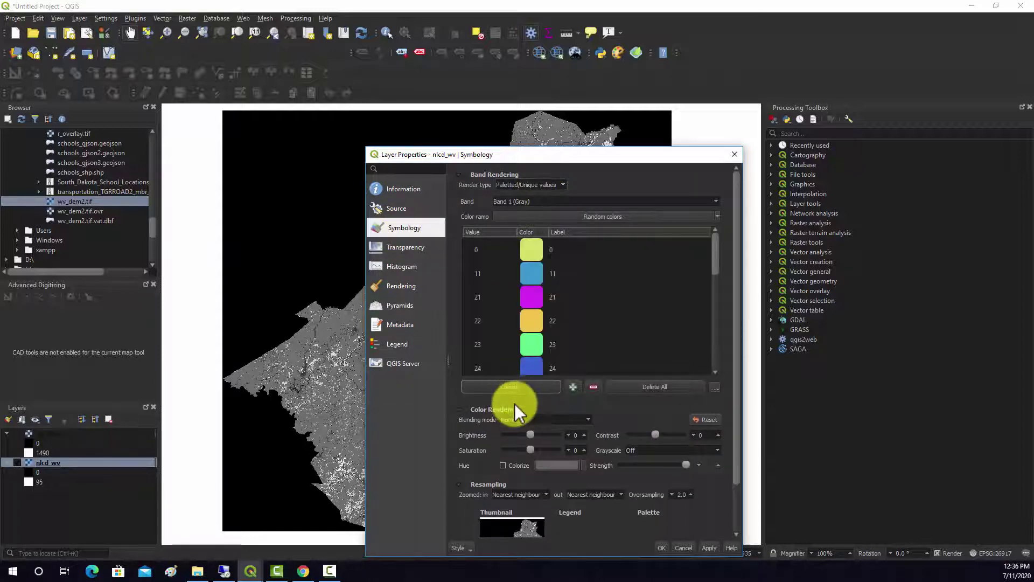
pyautogui.doubleClick(563, 249)
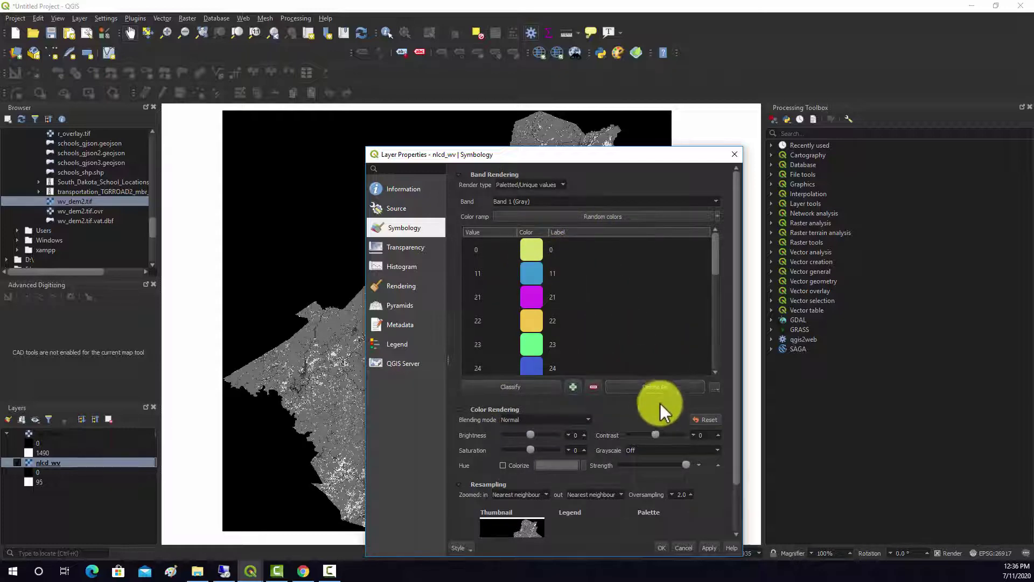
pyautogui.click(717, 547)
pyautogui.click(668, 547)
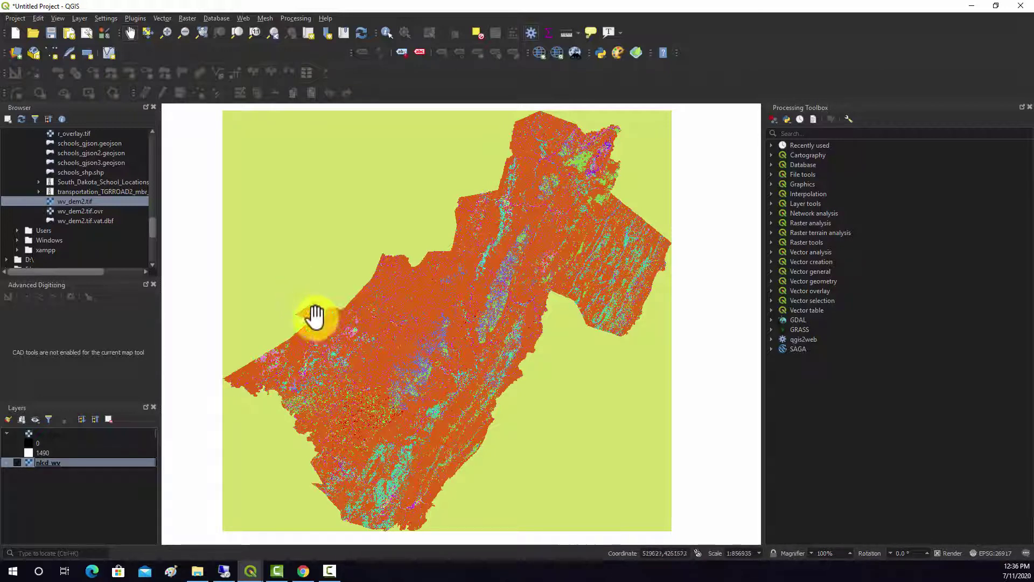
# Hide nlcd_wv, show wv_dem2 and go to its Transparency properties.
pyautogui.click(18, 462)
pyautogui.click(21, 434)
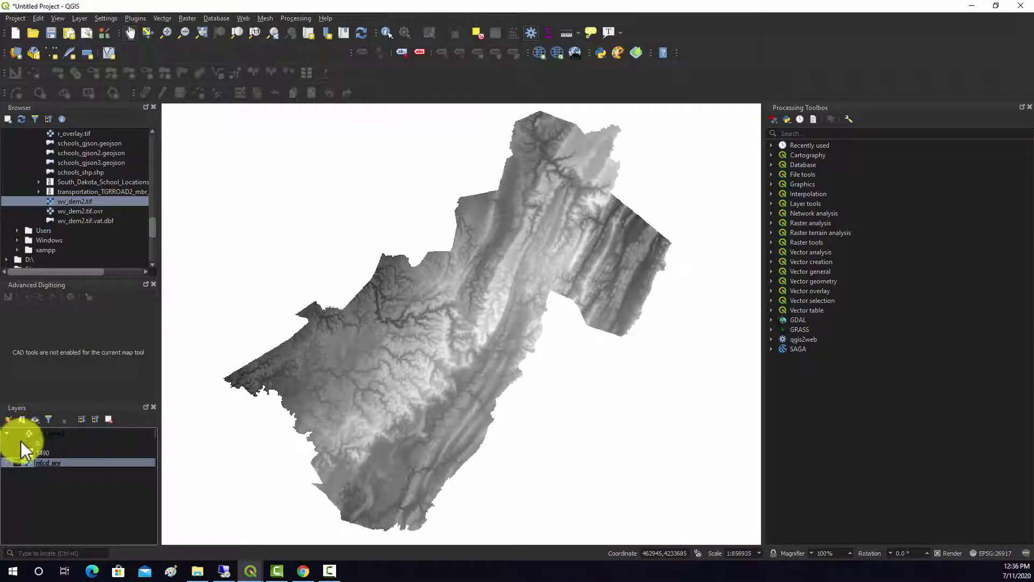
pyautogui.rightClick(54, 433)
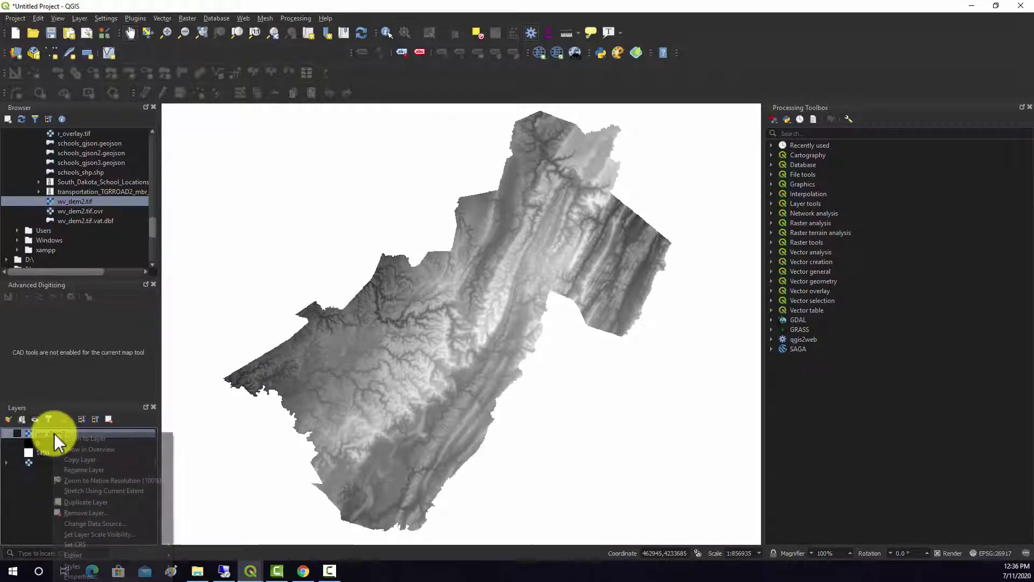
pyautogui.click(102, 575)
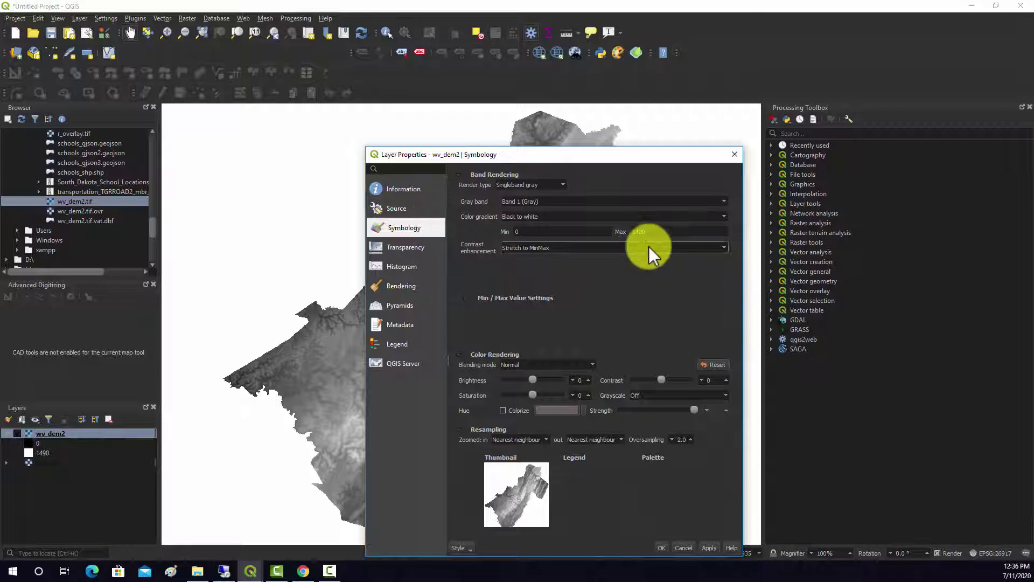
pyautogui.click(397, 249)
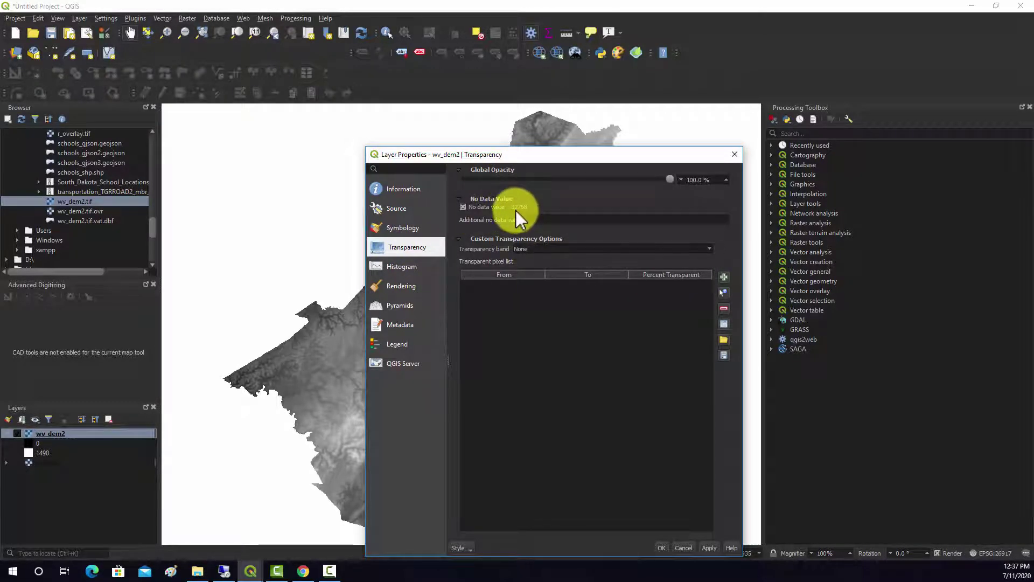
# Re-enable the -32768 no-data value and apply so the DEM margins turn transparent.
pyautogui.click(543, 219)
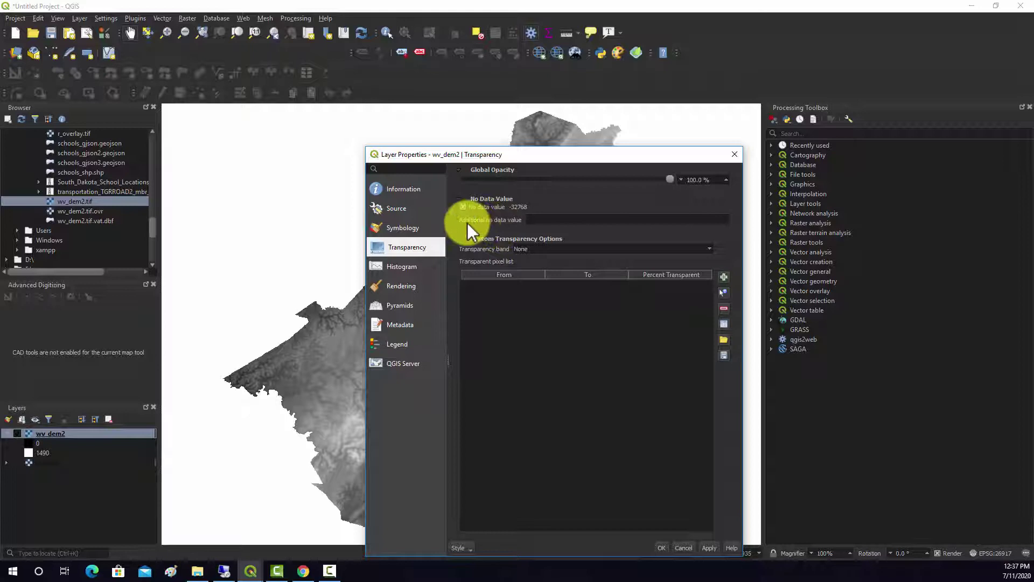
pyautogui.click(708, 545)
pyautogui.moveTo(605, 157); pyautogui.dragTo(599, 114)
pyautogui.click(483, 166)
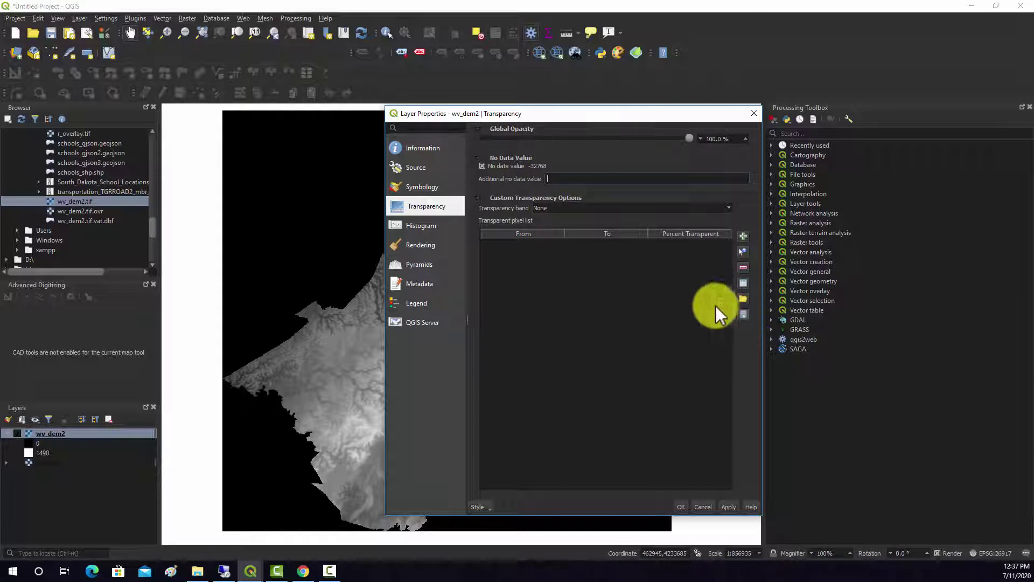
pyautogui.click(729, 506)
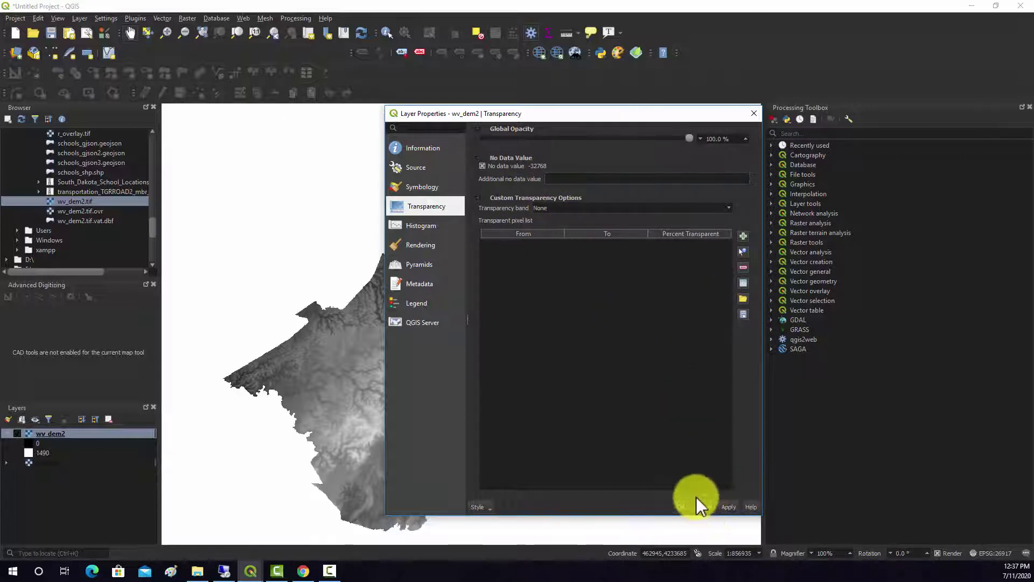
pyautogui.click(684, 504)
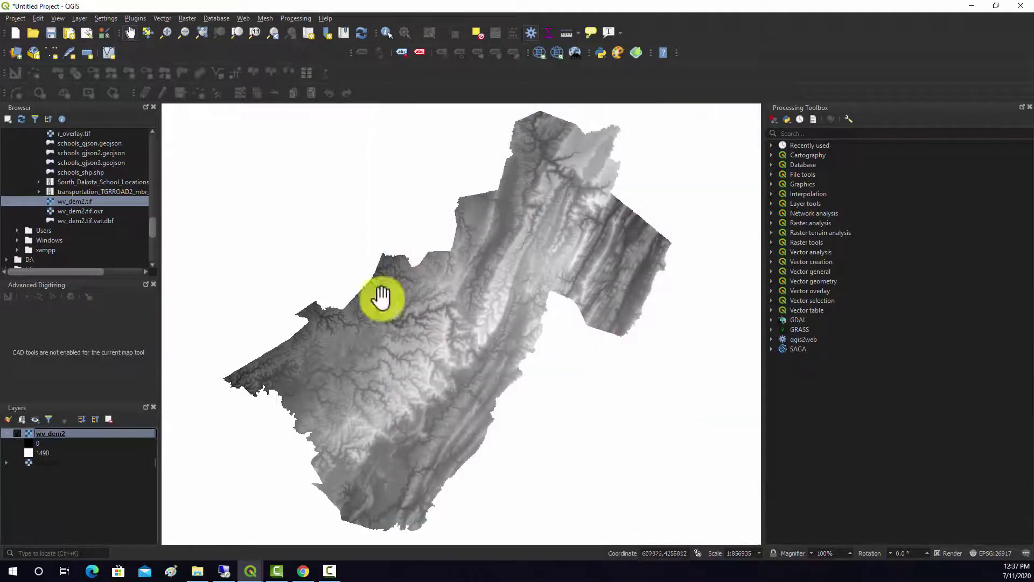
# Add 0 as an additional no-data value for nlcd_wv, then hide wv_dem2.
pyautogui.rightClick(45, 463)
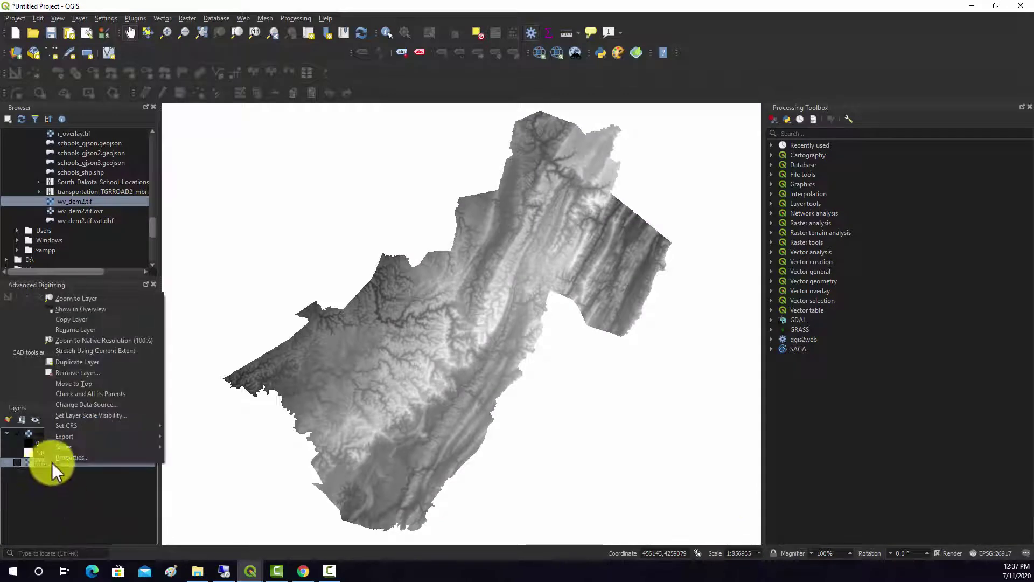
pyautogui.click(99, 460)
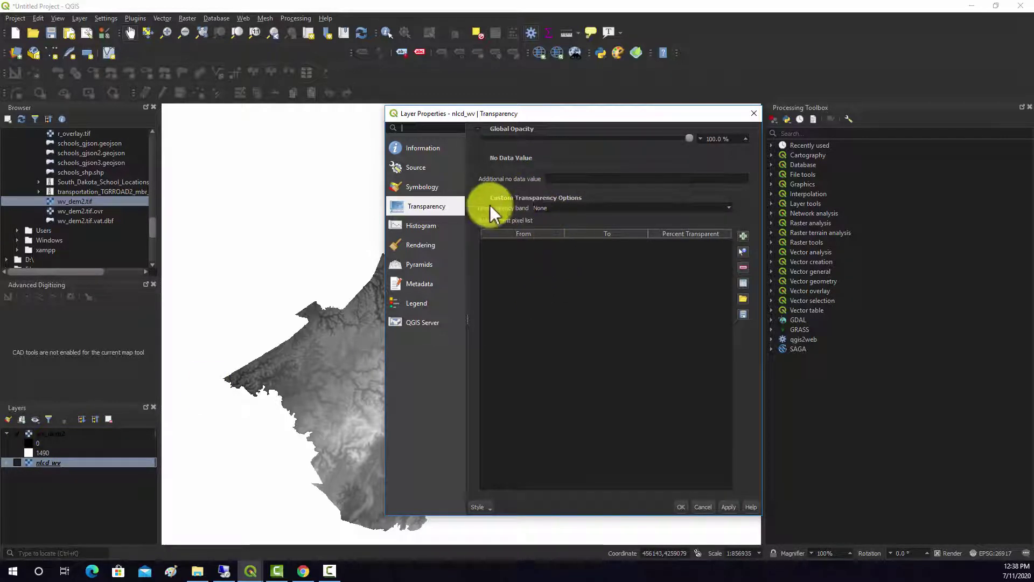
pyautogui.click(560, 180)
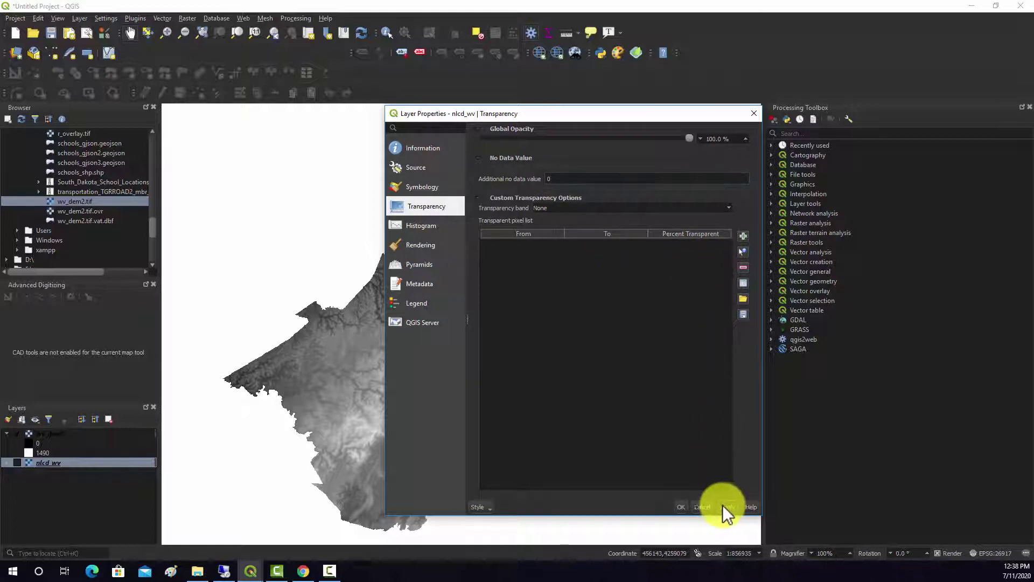
pyautogui.click(680, 506)
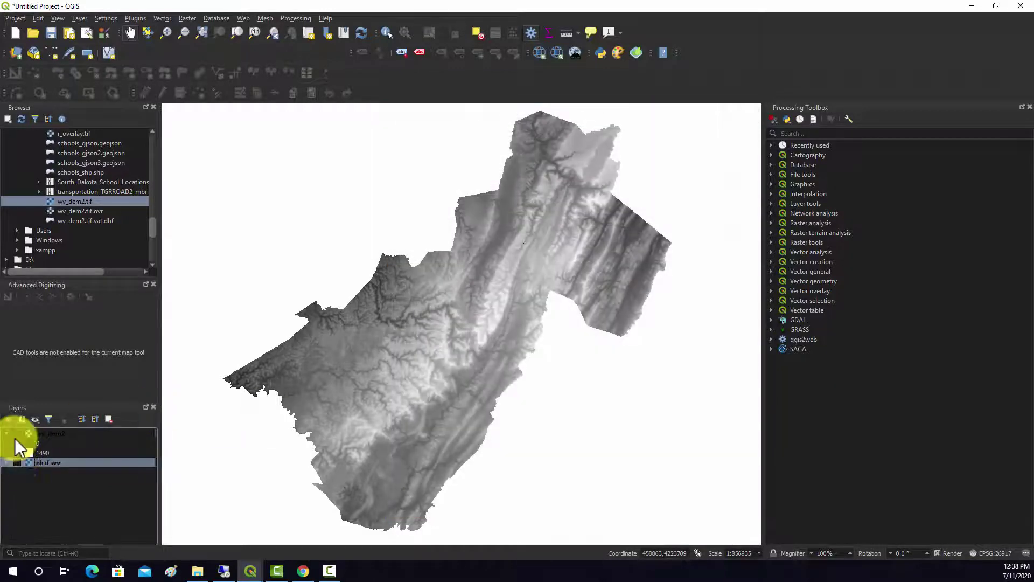
pyautogui.click(16, 434)
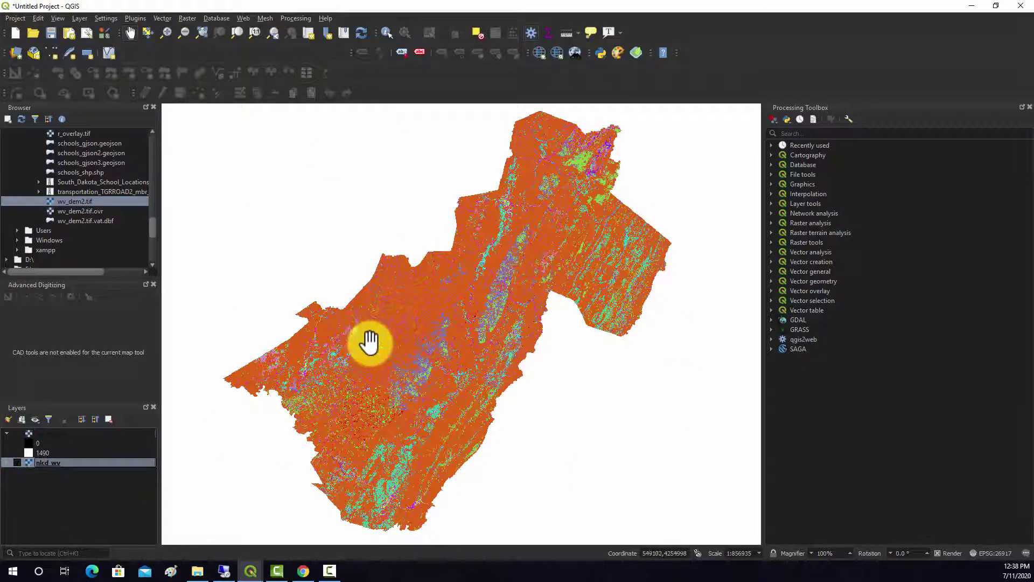
# Export nlcd_wv via Save As, targeting ncld_wv2.tif in the dataset folder.
pyautogui.rightClick(50, 462)
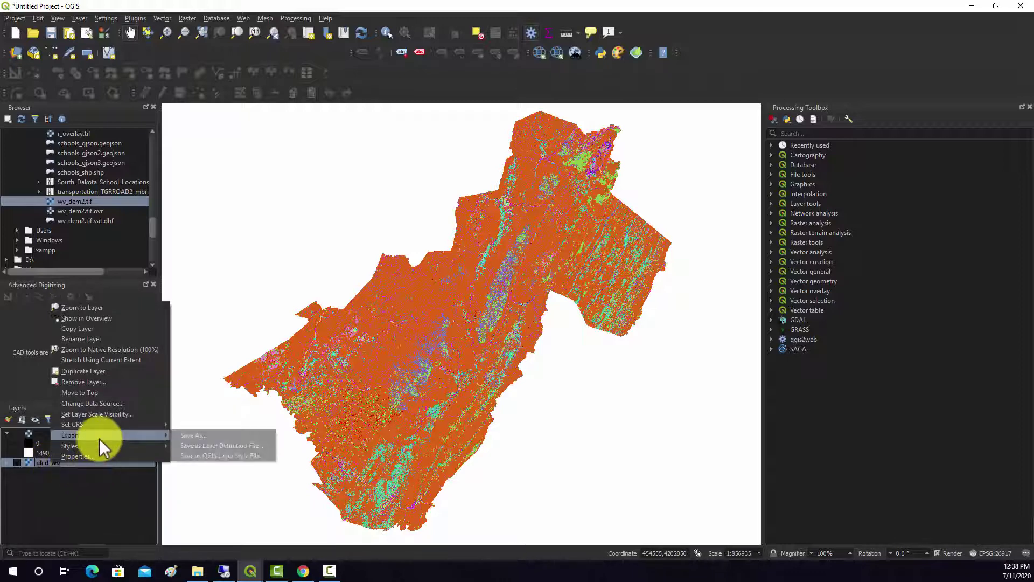
pyautogui.moveTo(106, 445)
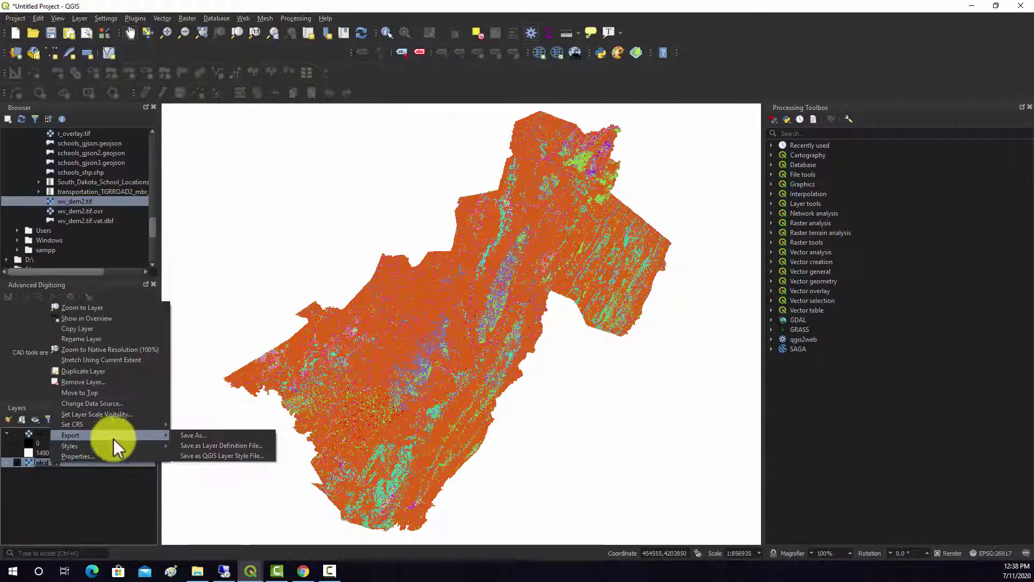
pyautogui.click(194, 437)
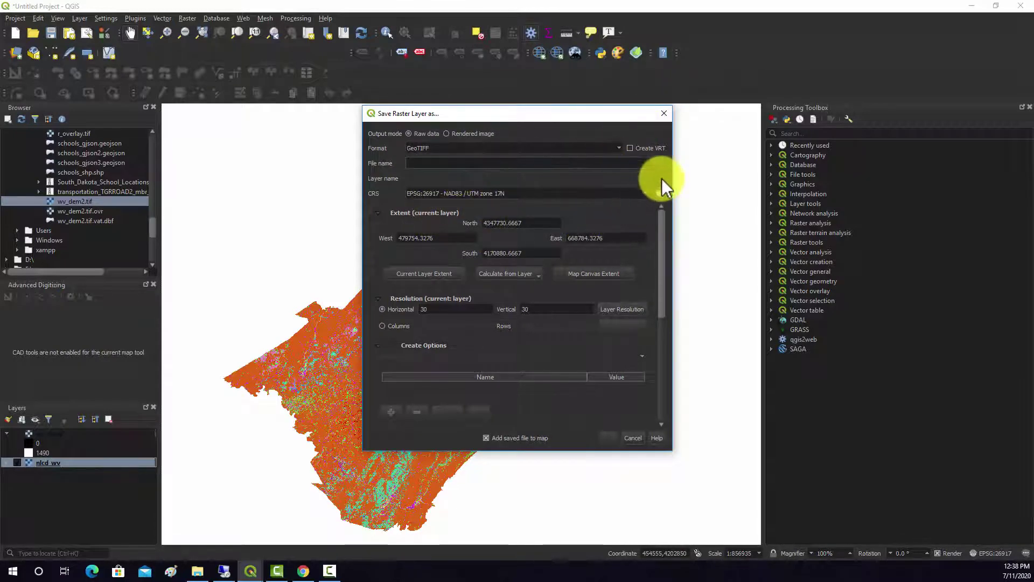
pyautogui.click(660, 164)
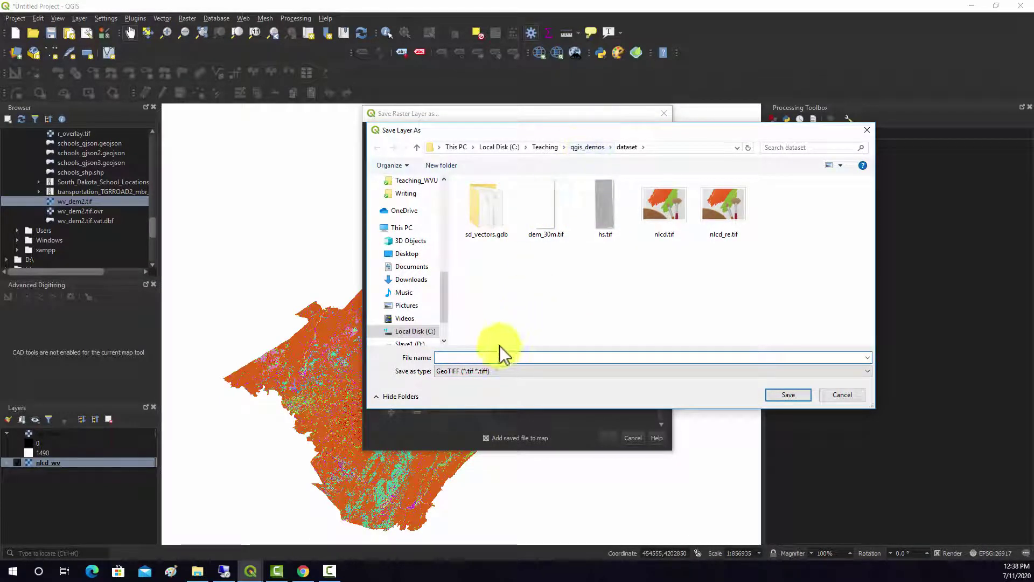
pyautogui.write('ncld')
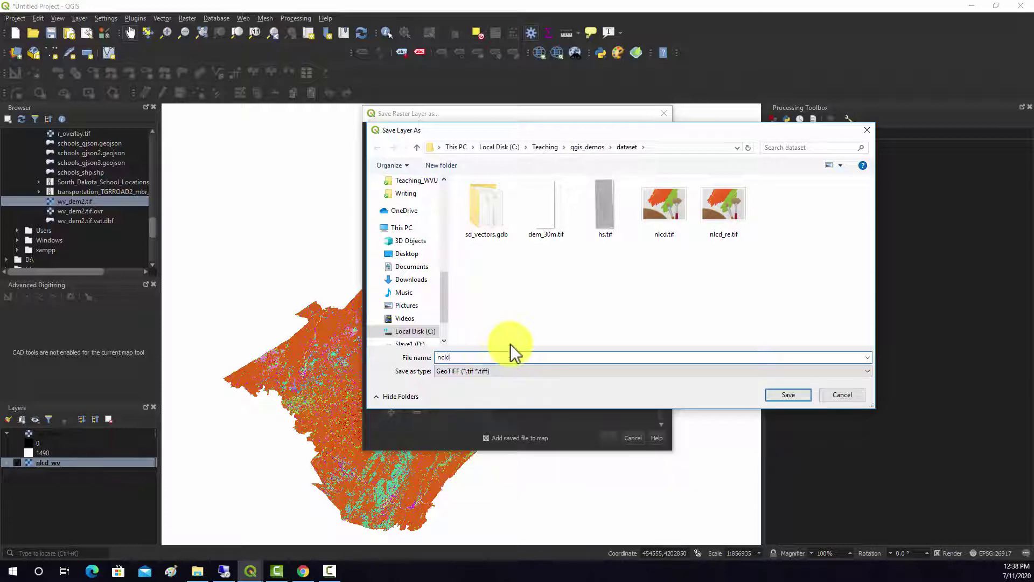
pyautogui.write('_wv2.tif')
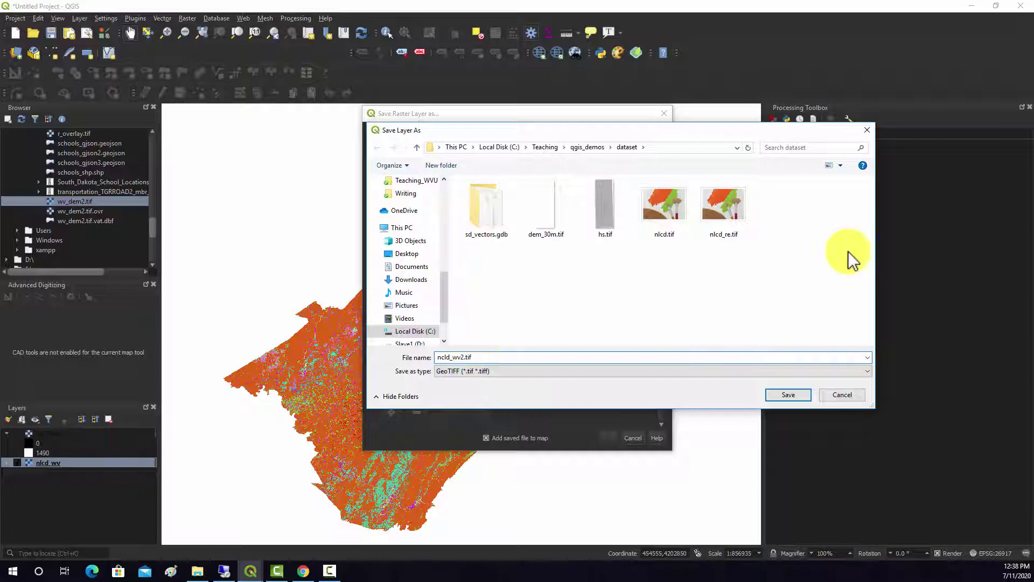
pyautogui.click(781, 395)
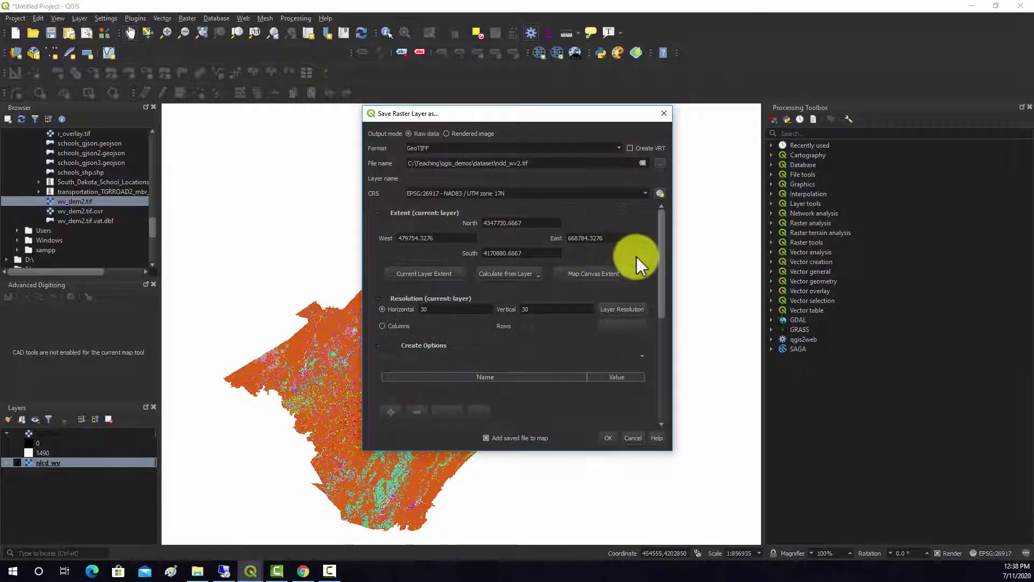
# Enable no-data values for the export and add a 0–0 no-data range.
pyautogui.scroll(-3, 636, 257)
pyautogui.scroll(-5, 636, 262)
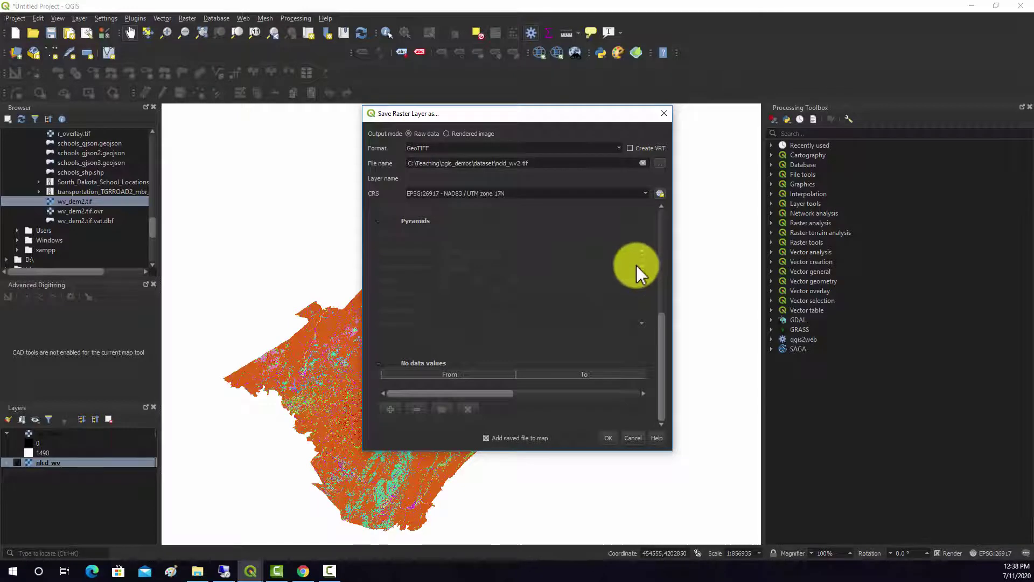
pyautogui.click(394, 363)
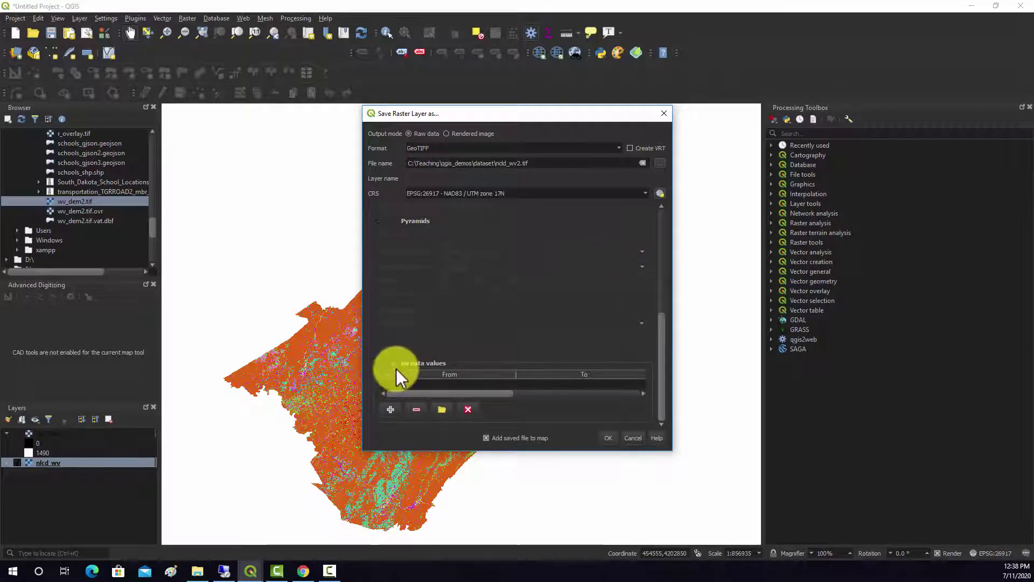
pyautogui.click(390, 409)
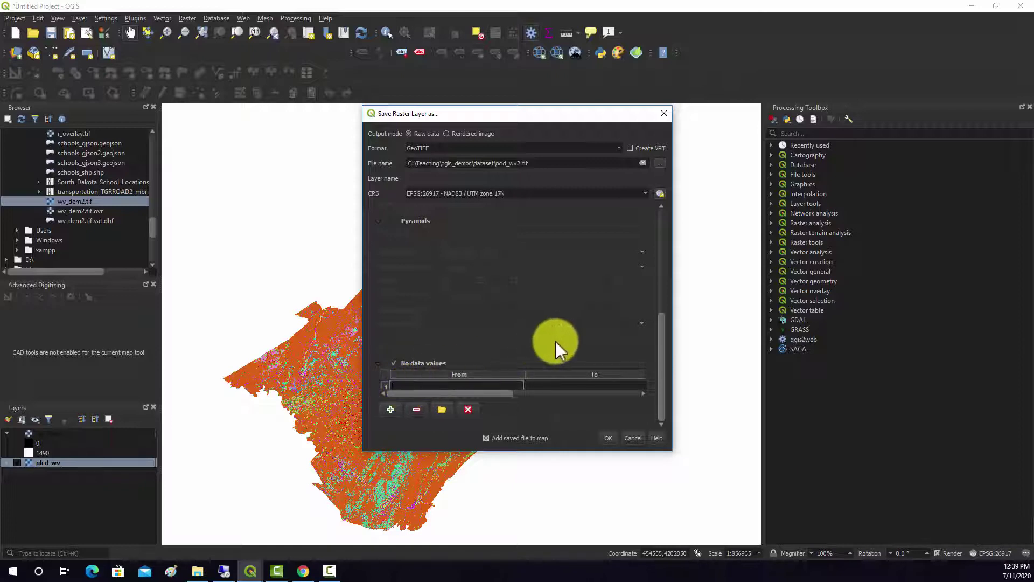
pyautogui.write('0')
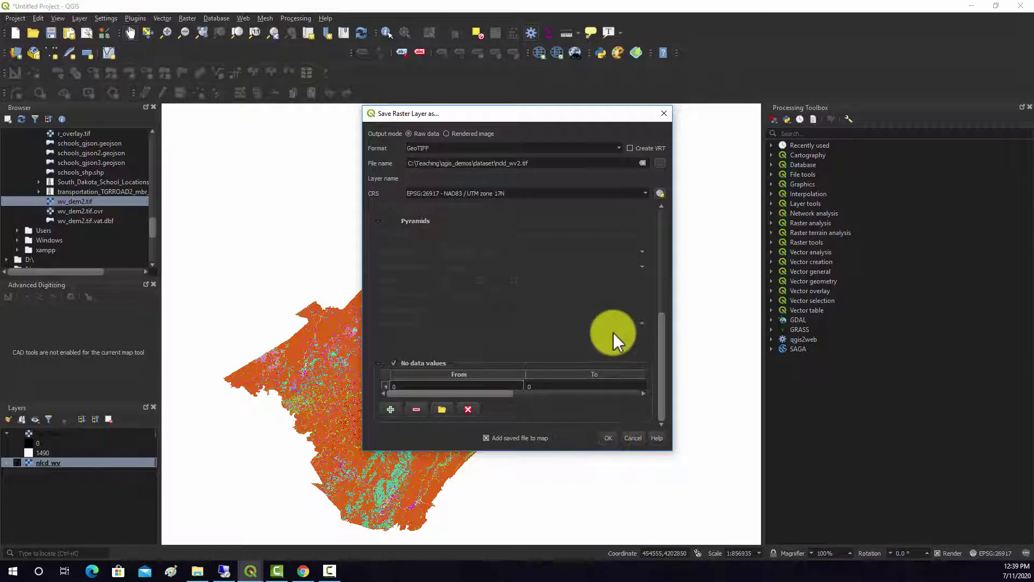
pyautogui.scroll(5, 613, 332)
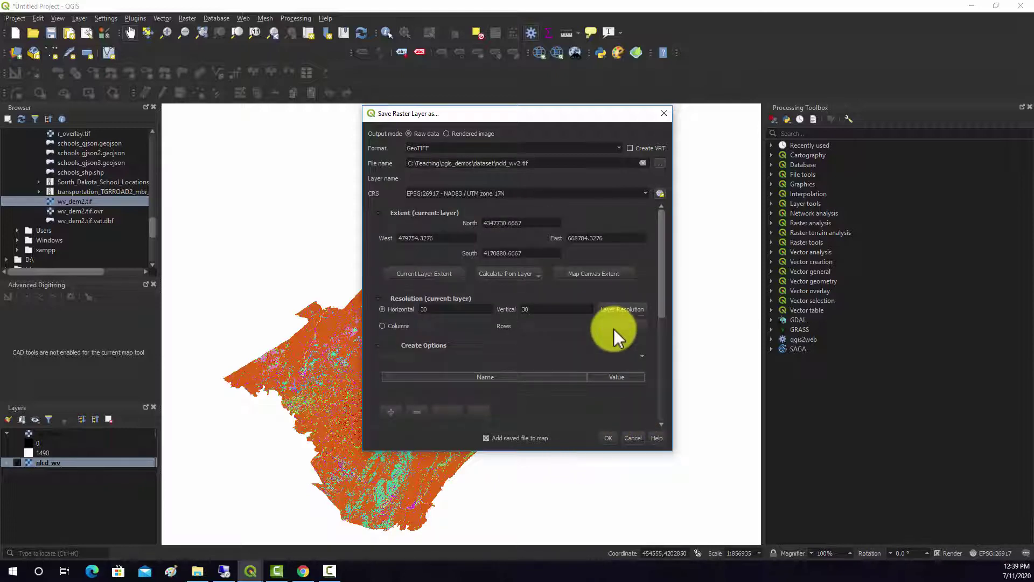
pyautogui.scroll(-5, 613, 329)
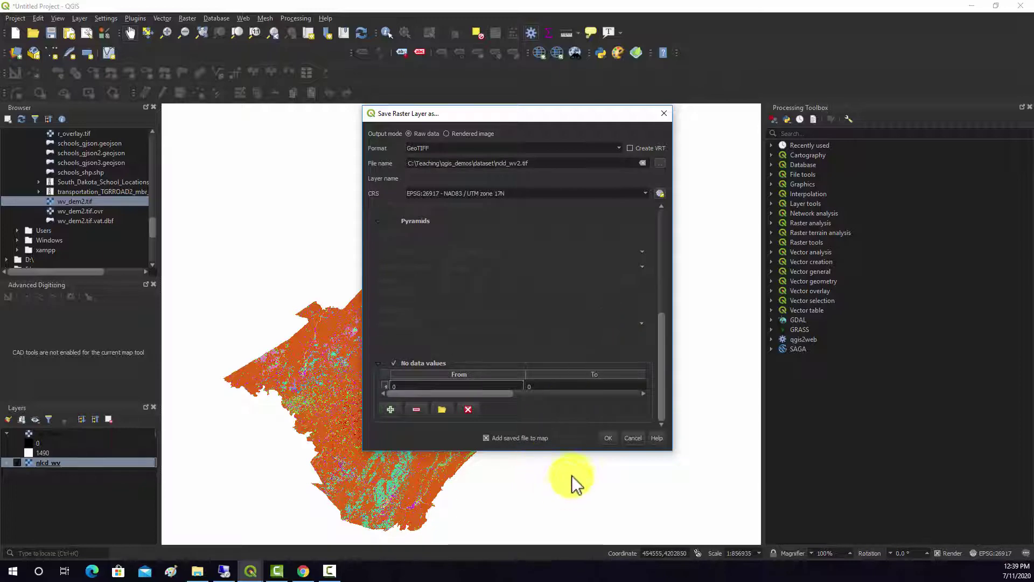
# Run the ncld_wv2.tif export and remove the original nlcd_wv layer from the project.
pyautogui.click(607, 439)
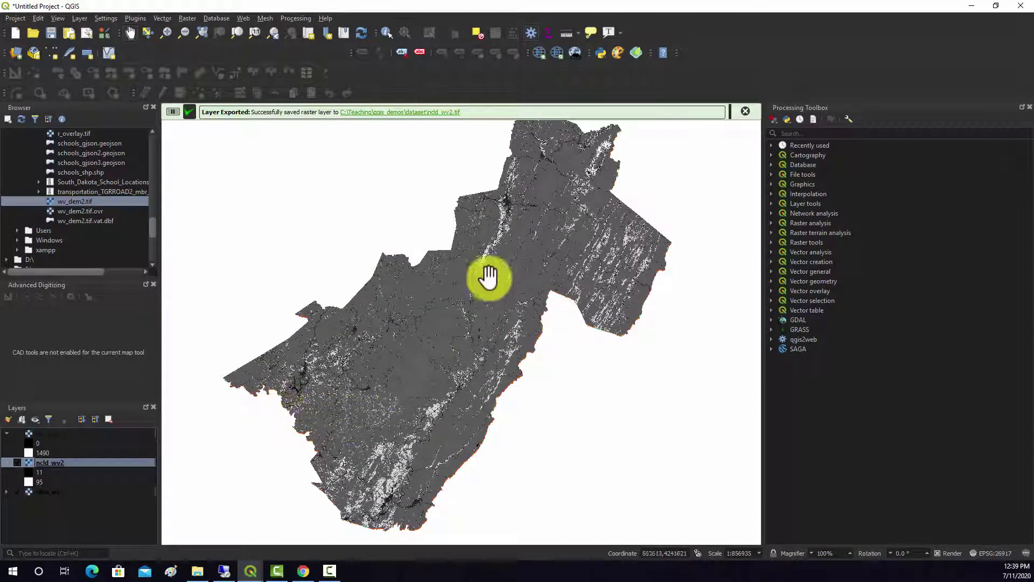
pyautogui.moveTo(482, 231); pyautogui.dragTo(476, 249)
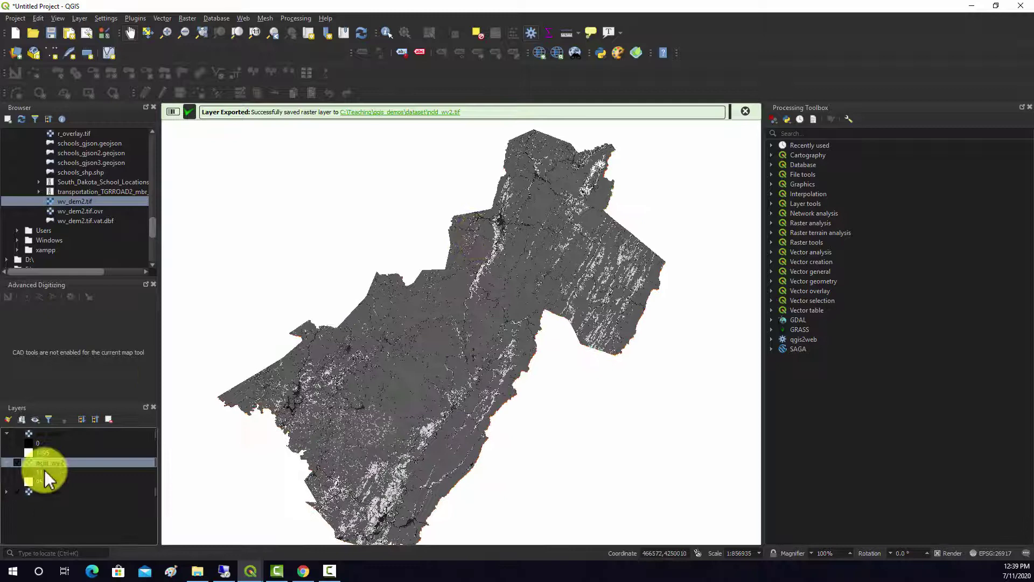
pyautogui.click(43, 492)
pyautogui.rightClick(43, 491)
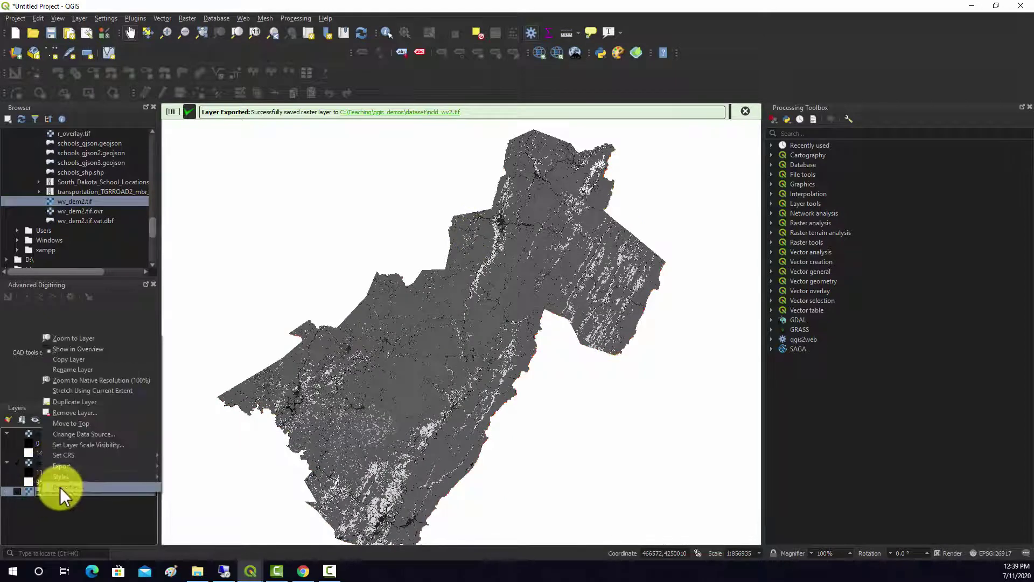
pyautogui.click(91, 413)
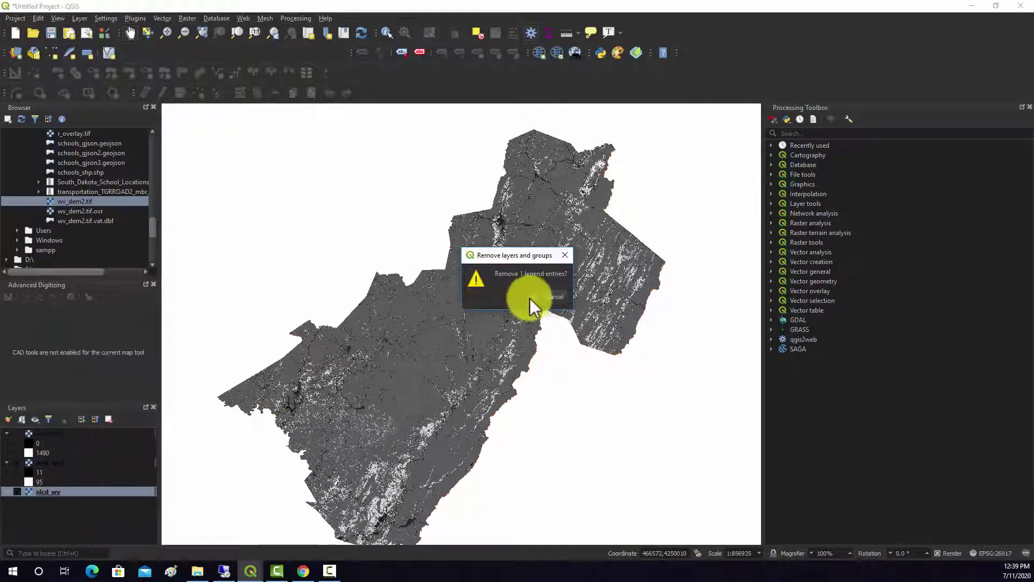
pyautogui.click(529, 298)
# Check the new ncld_wv2 layer's properties and close them.
pyautogui.rightClick(54, 463)
pyautogui.click(96, 429)
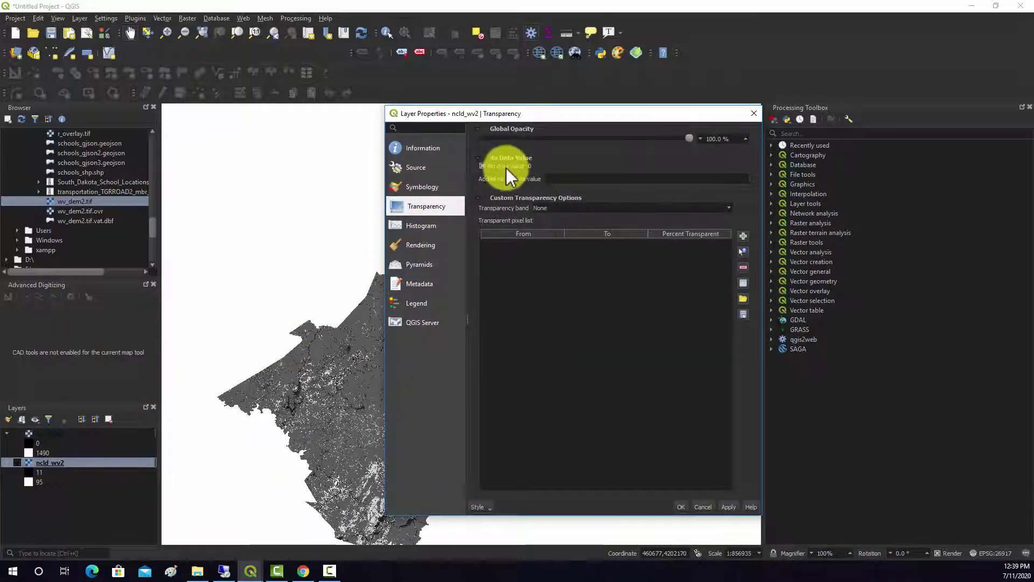
pyautogui.click(754, 114)
pyautogui.moveTo(386, 439); pyautogui.dragTo(381, 431)
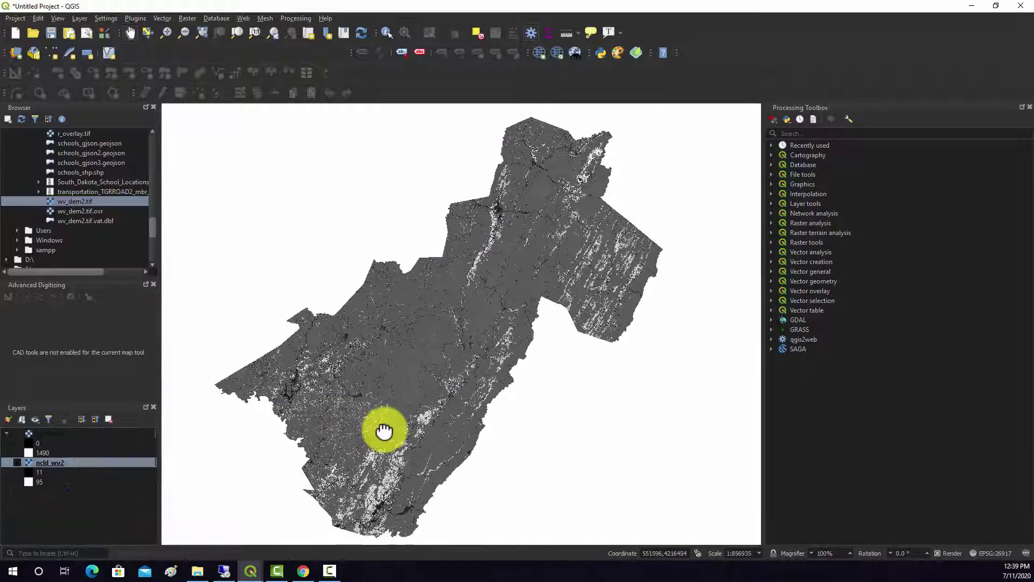